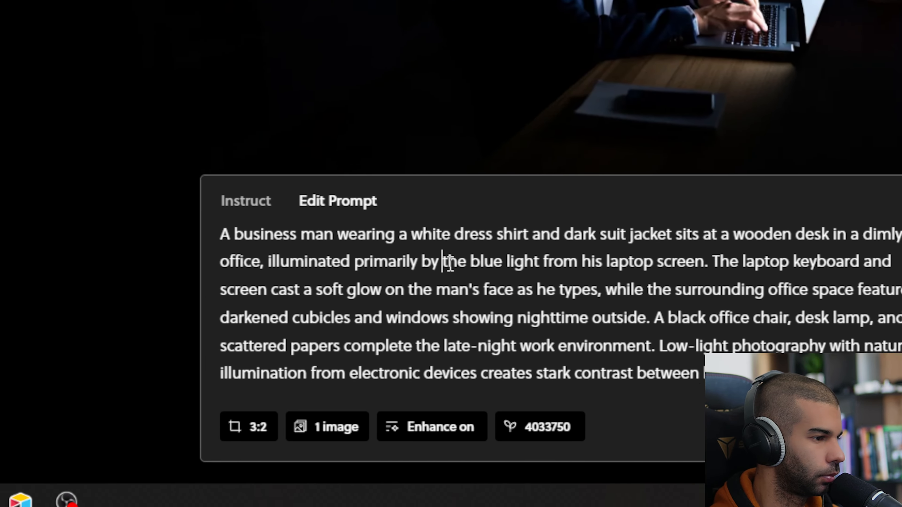
Step: Select part of the businessman image's prompt text in the Edit Prompt panel
drag(443, 262, 492, 366)
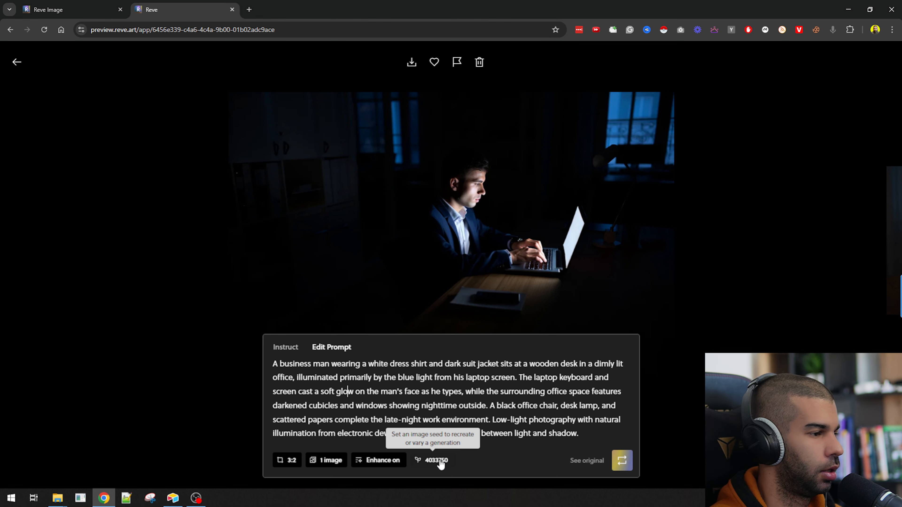
Step: Leave the seed unchanged, then download the businessman image as a PNG and open it
click(440, 462)
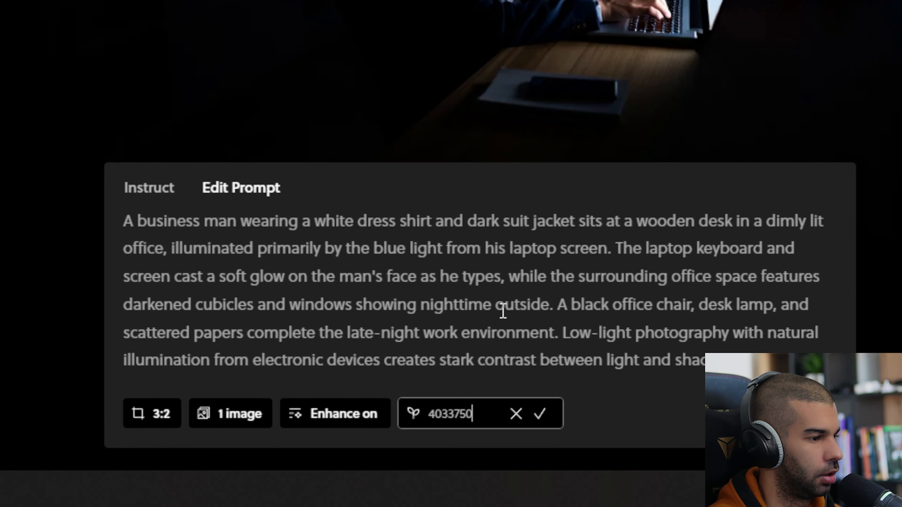
click(500, 284)
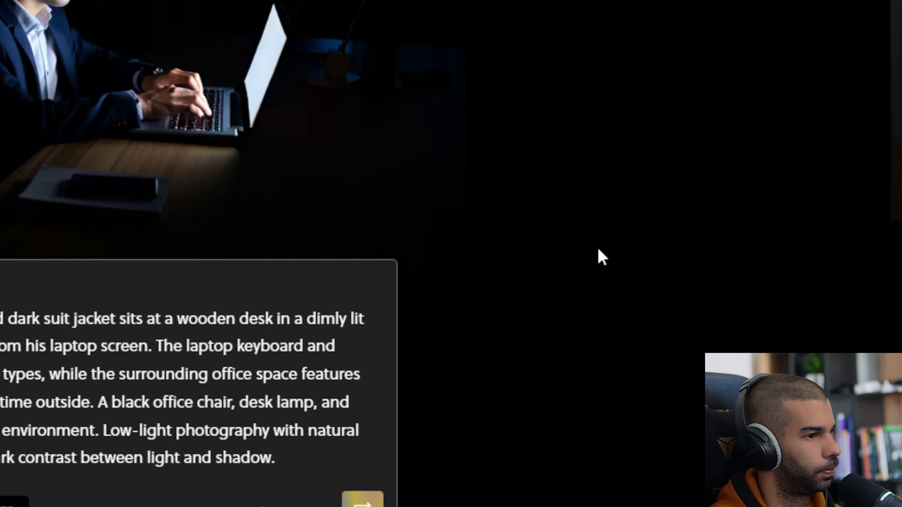
click(598, 250)
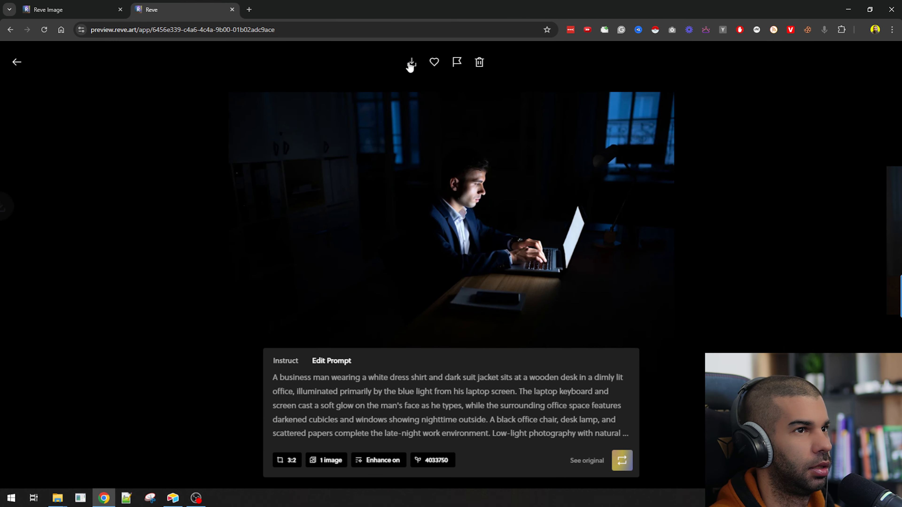
click(457, 130)
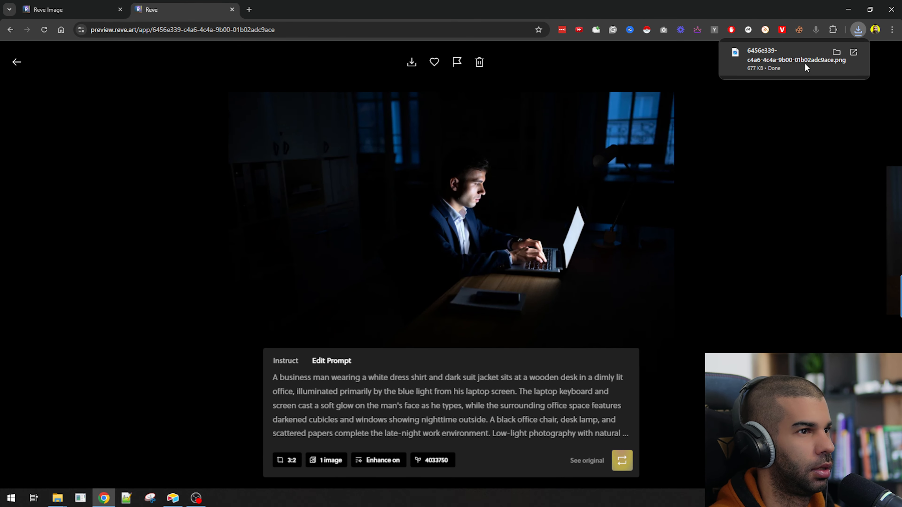
click(789, 58)
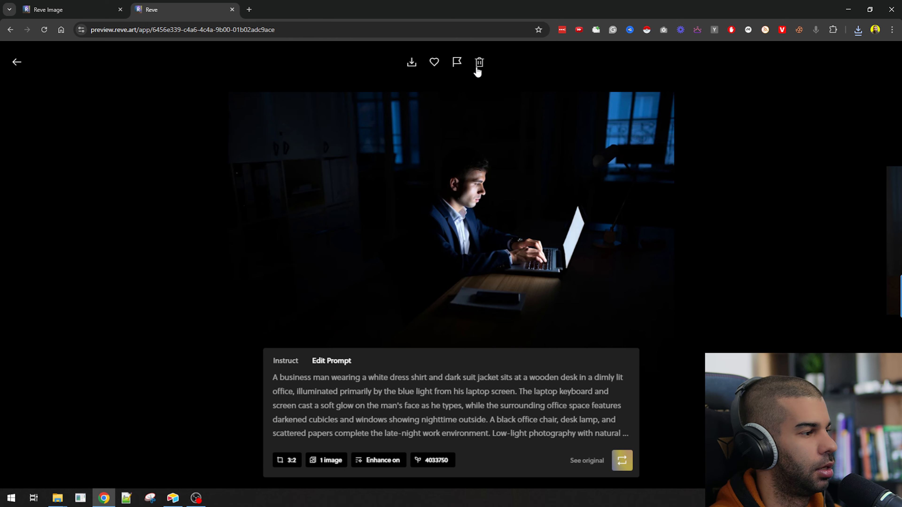
Step: Open the red-sweater laptop image, read its short prompt, and return to the gallery
click(16, 64)
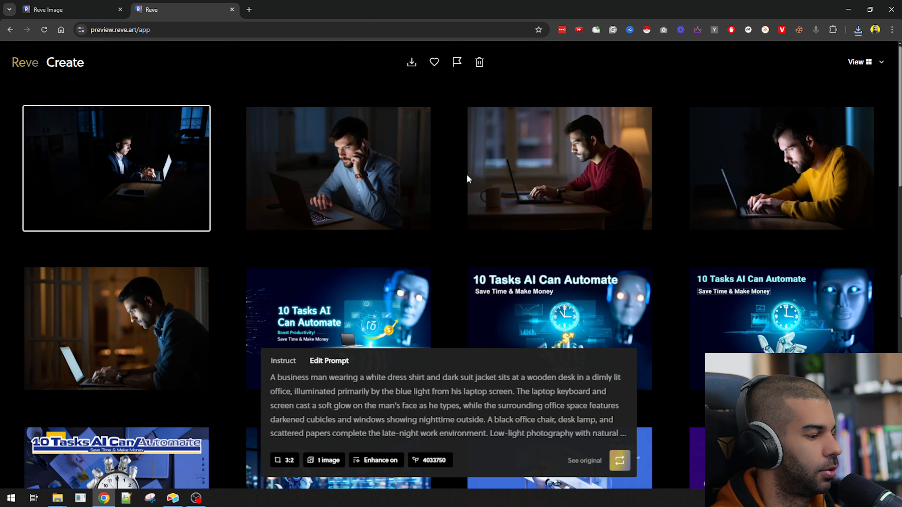
click(519, 180)
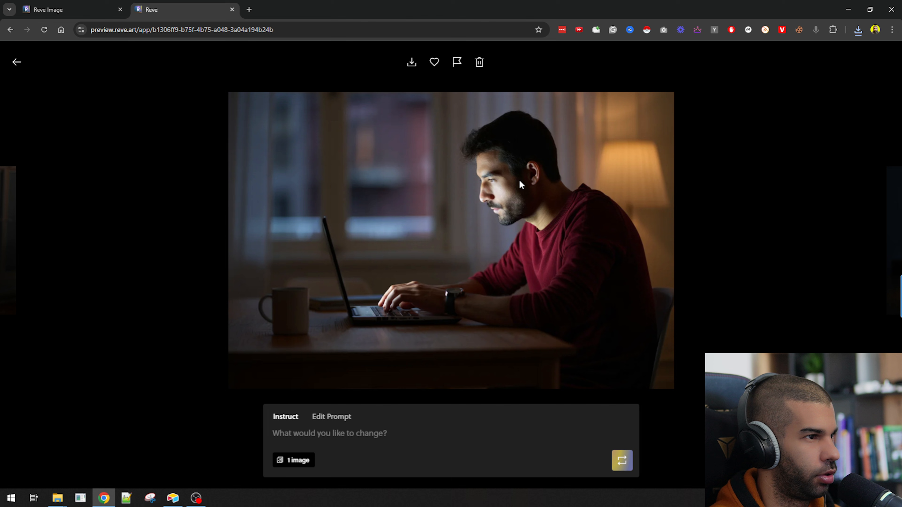
click(337, 419)
drag(308, 433, 458, 430)
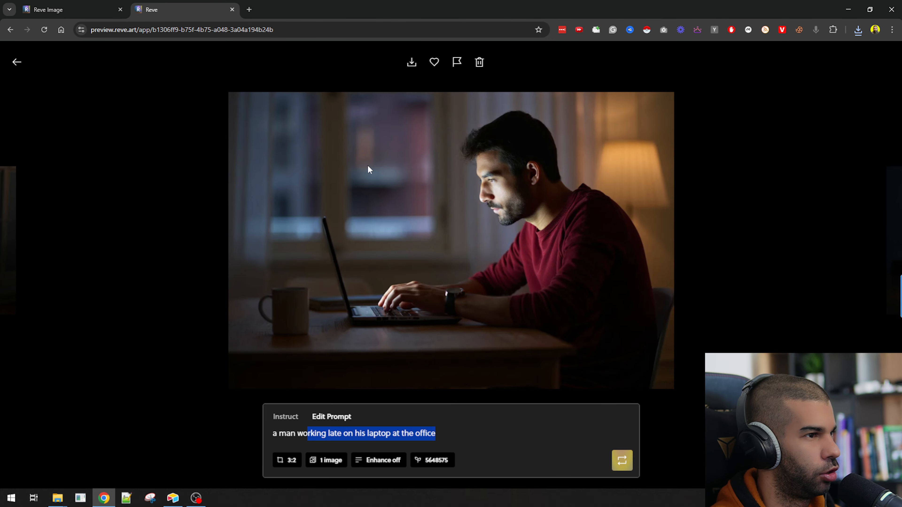
click(785, 103)
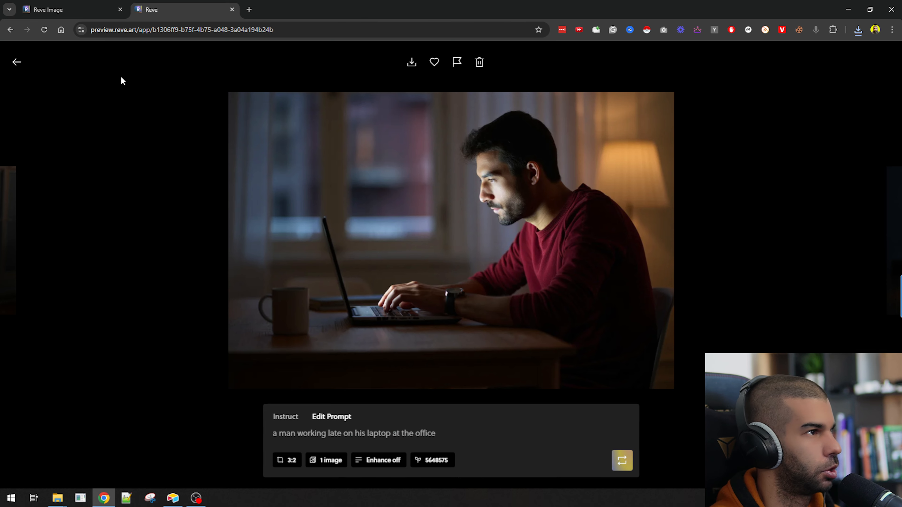
click(18, 63)
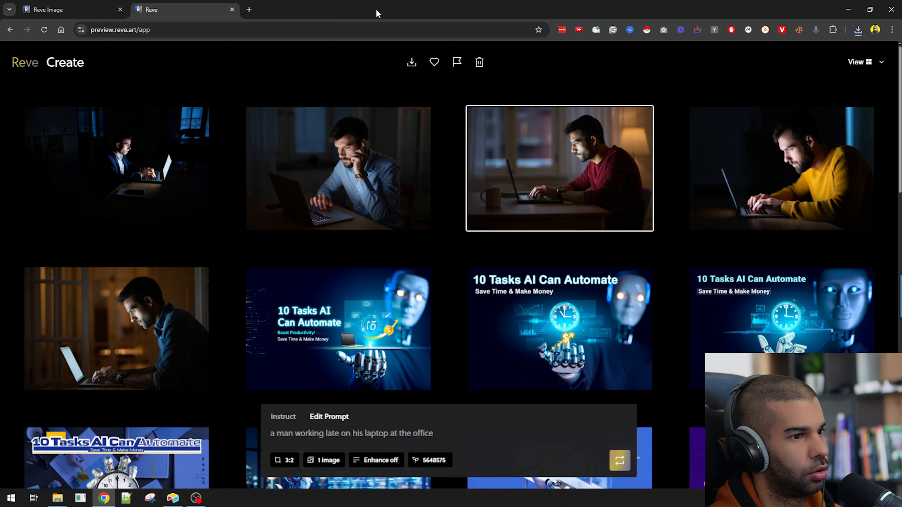
Step: Search Google for 'painting' in a new tab and copy the Mona Lisa result image
key(ctrl+t)
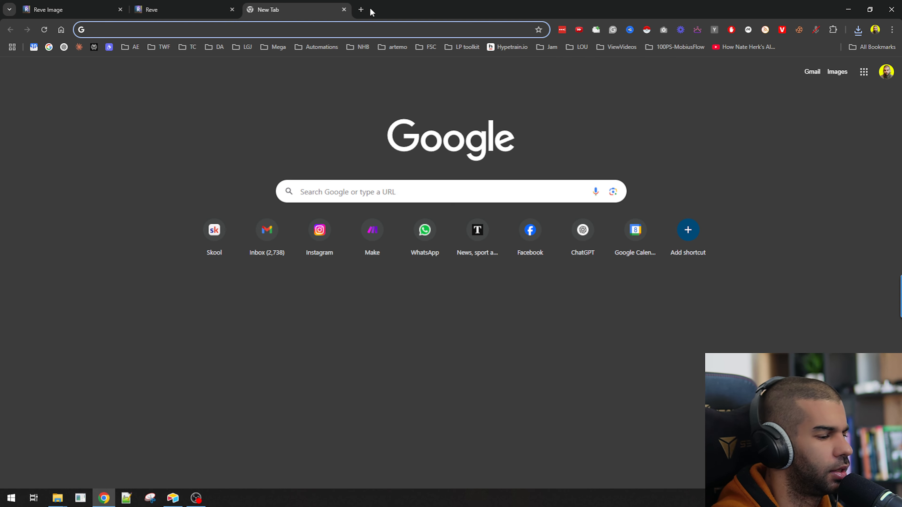
text(painting)
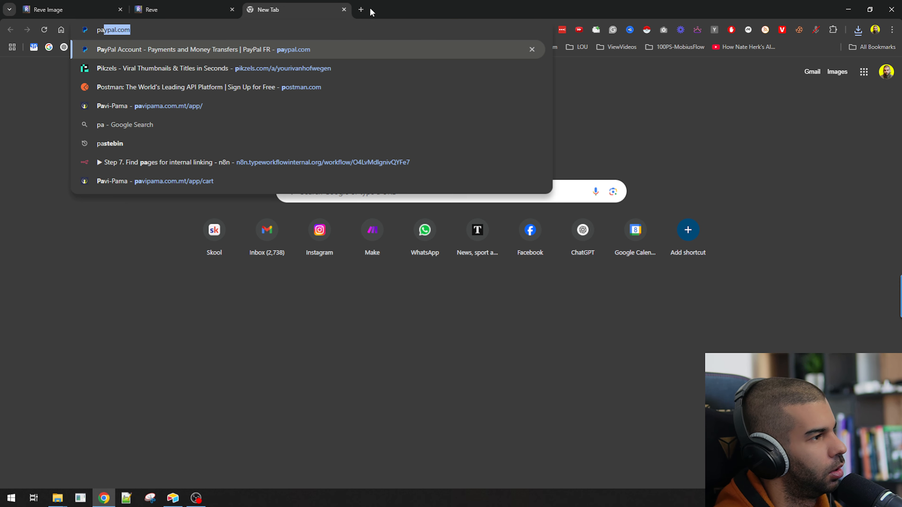
key(Return)
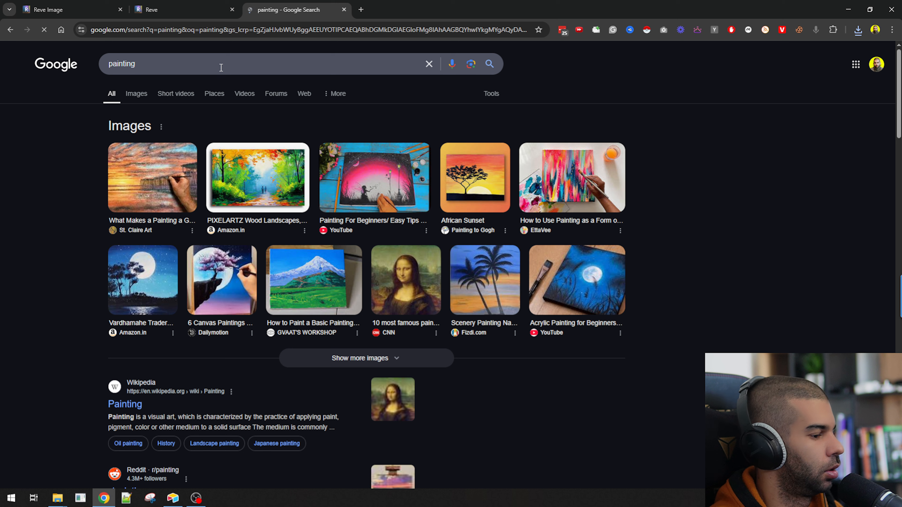
click(405, 281)
right_click(739, 194)
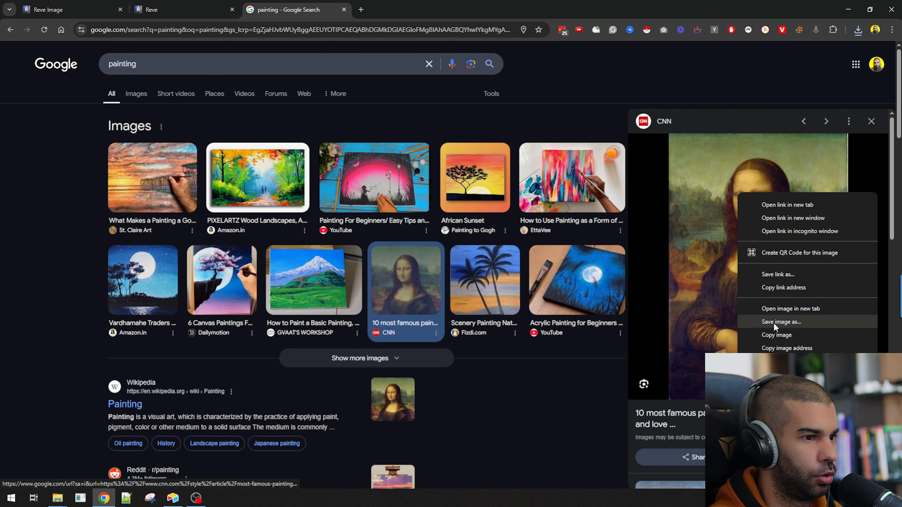
click(772, 334)
Step: Open the CNN article, copy its Mona Lisa photo, and return to Reve
click(751, 295)
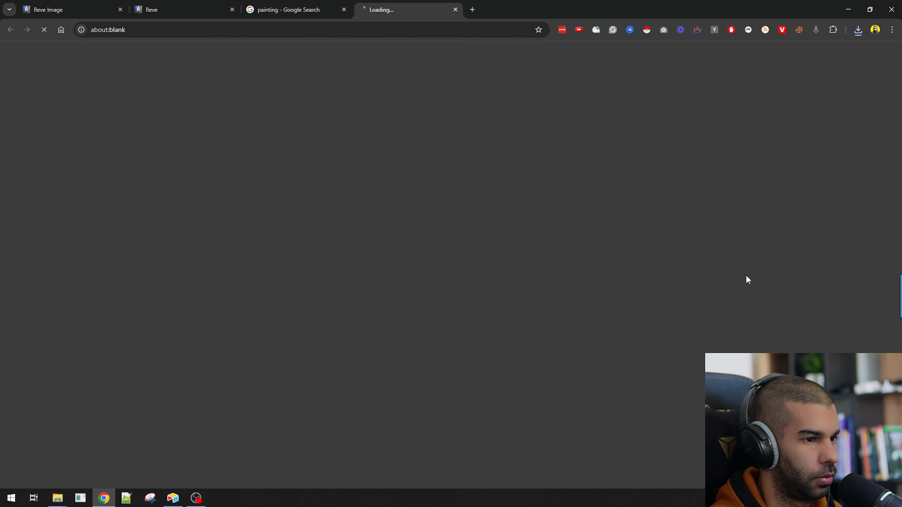
scroll(104, 259, down, 10)
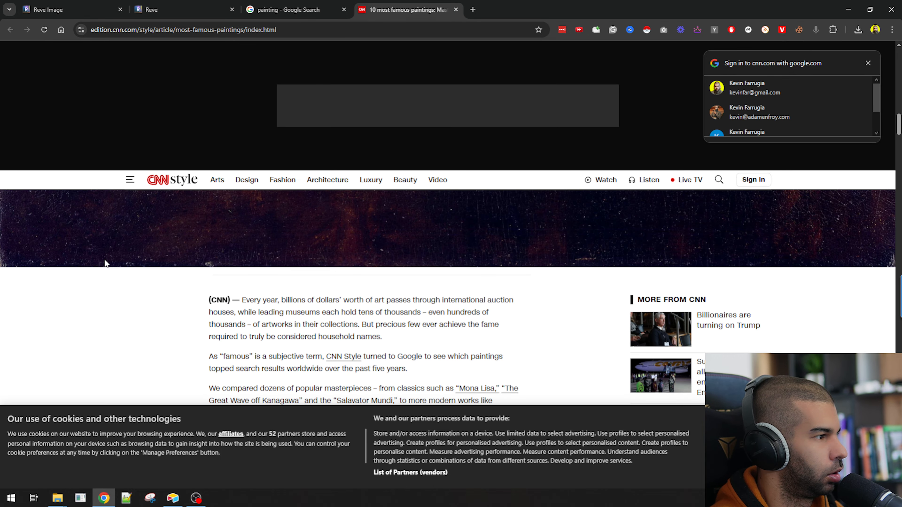
scroll(105, 264, down, 8)
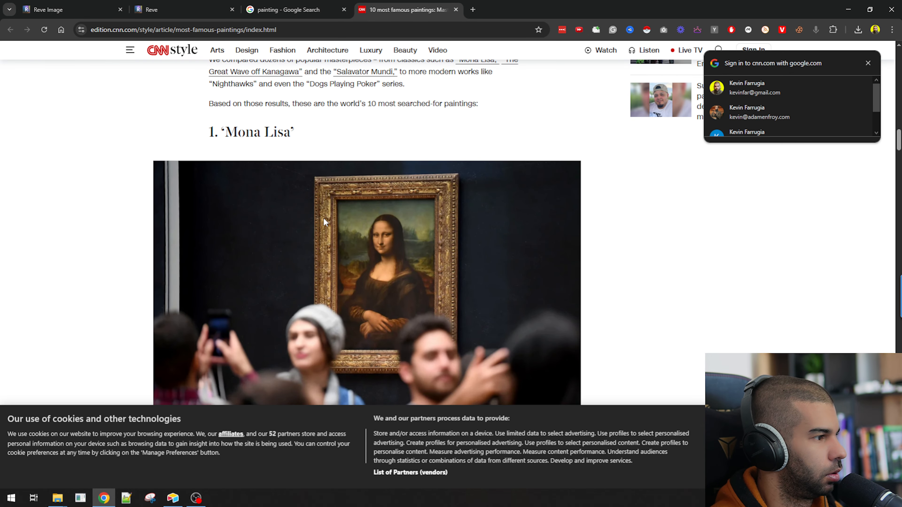
scroll(331, 239, down, 3)
right_click(328, 201)
click(351, 239)
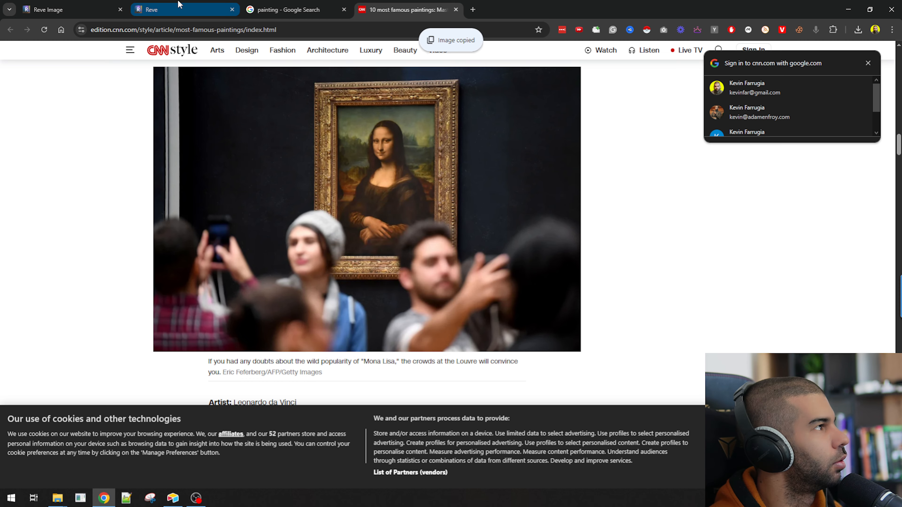
click(183, 8)
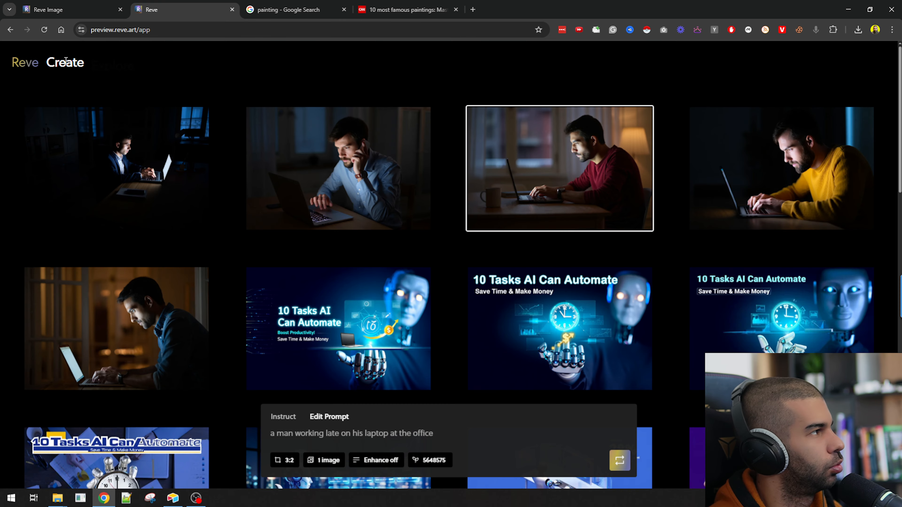
Step: Paste the copied Mona Lisa photo into a fresh Reve prompt to generate an image
click(60, 63)
click(426, 434)
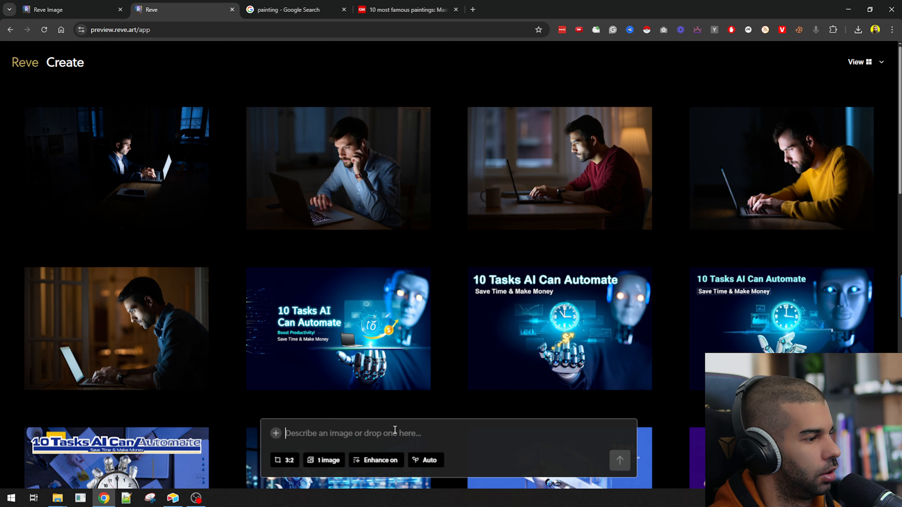
key(ctrl+v)
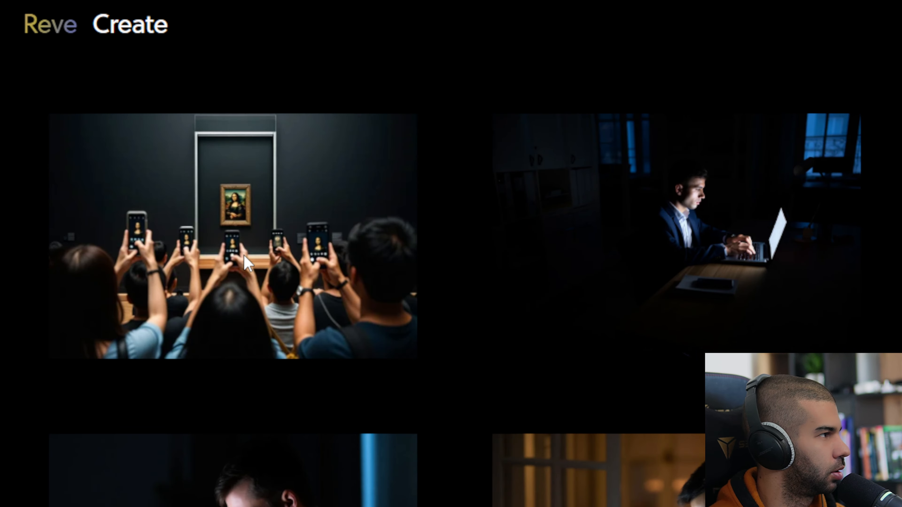
Step: View the new museum-crowd Mona Lisa image full size, then compare it with the CNN article
click(197, 231)
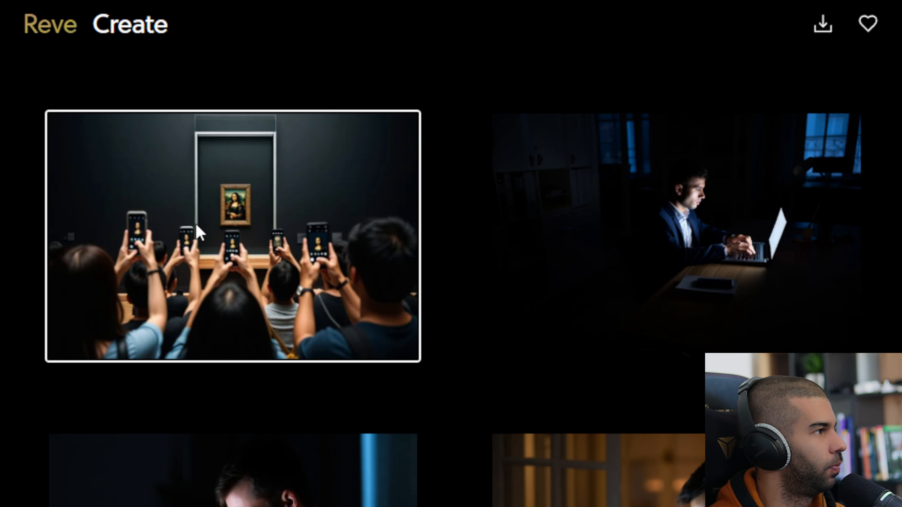
click(197, 229)
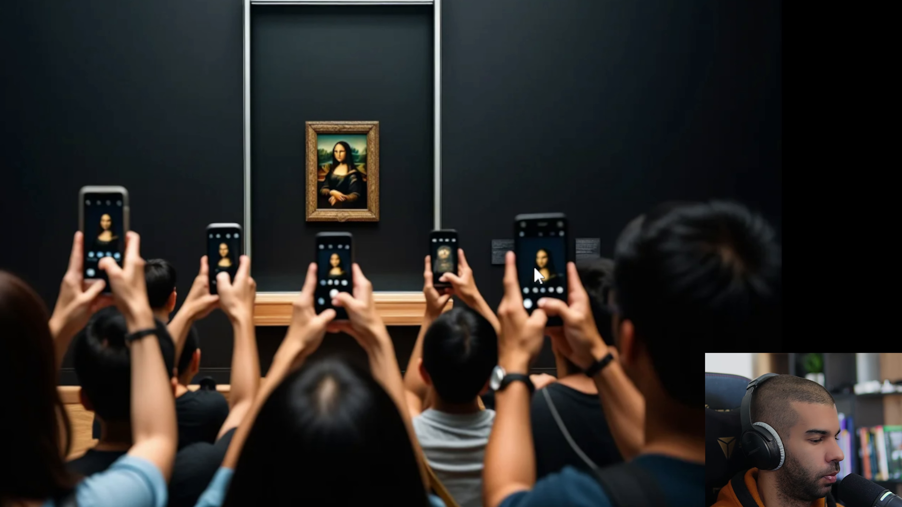
key(Escape)
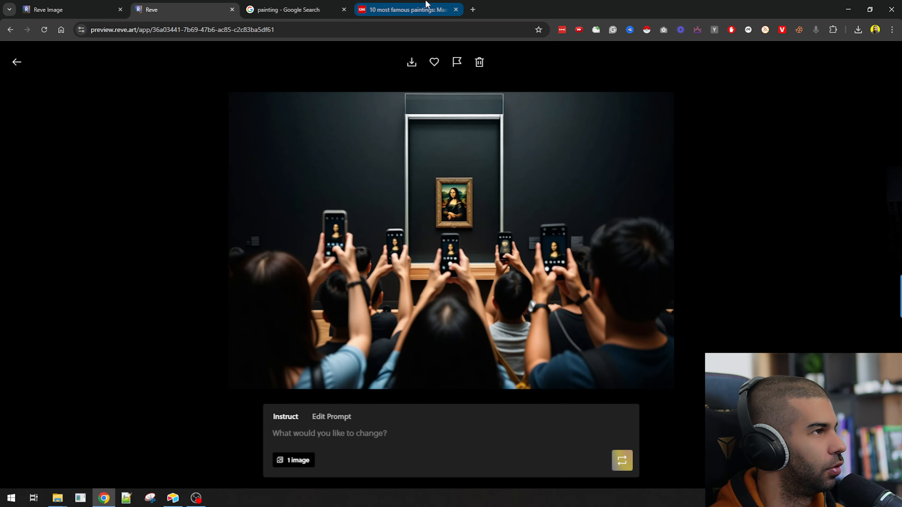
click(409, 9)
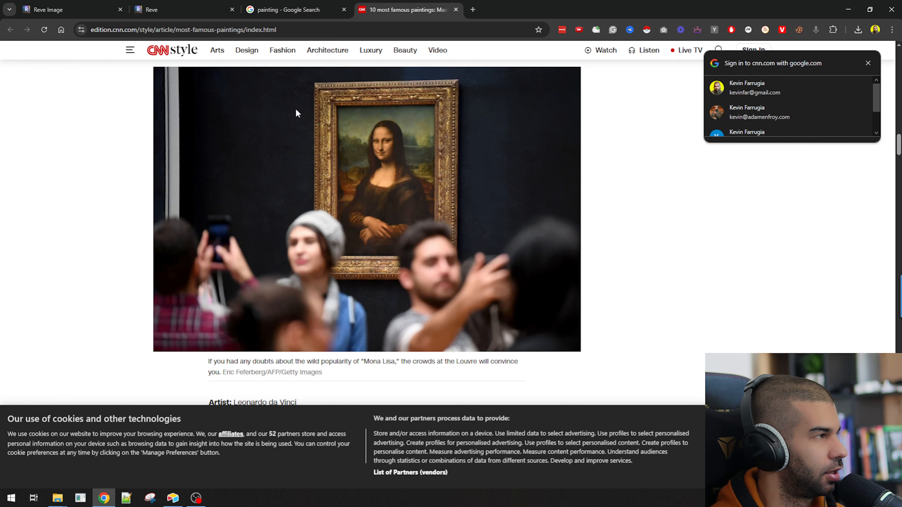
click(89, 7)
click(168, 16)
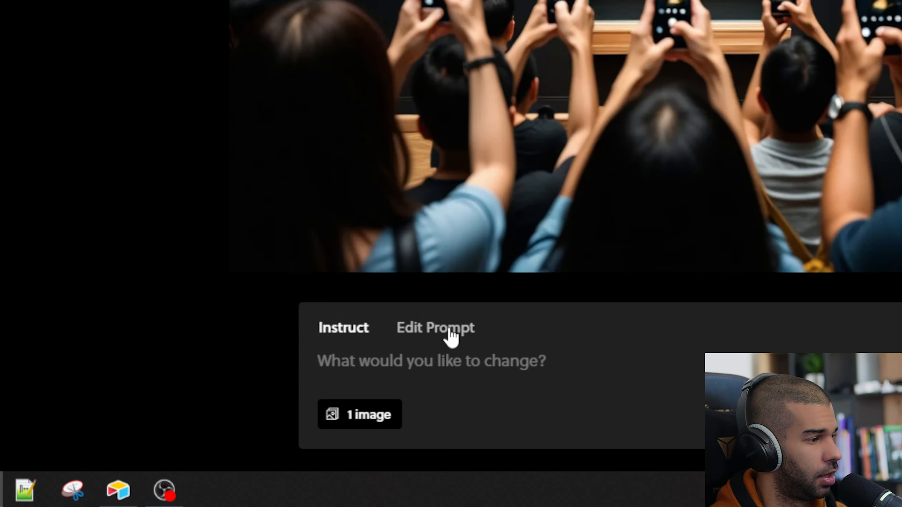
click(448, 330)
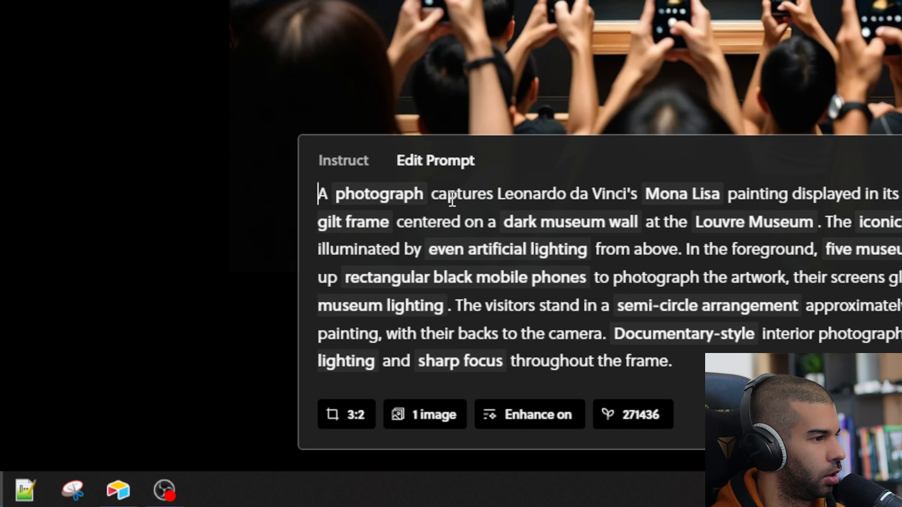
drag(455, 193, 747, 351)
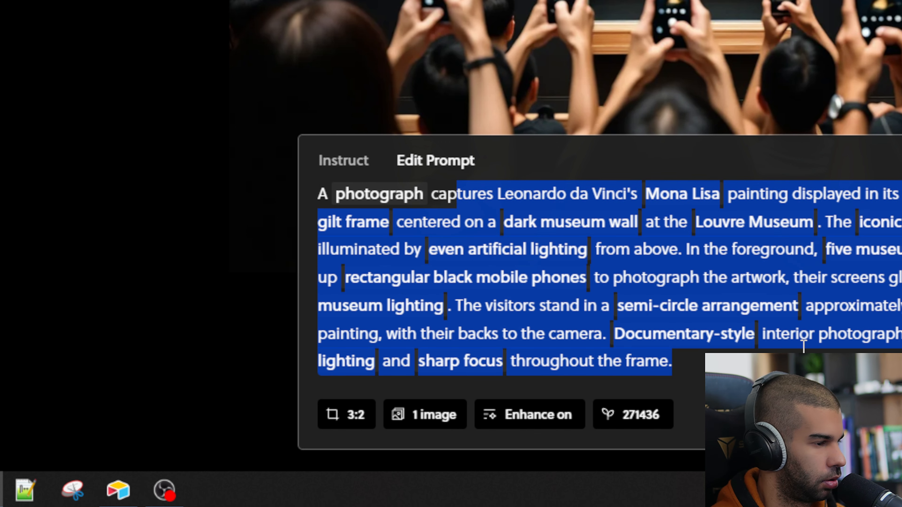
click(801, 336)
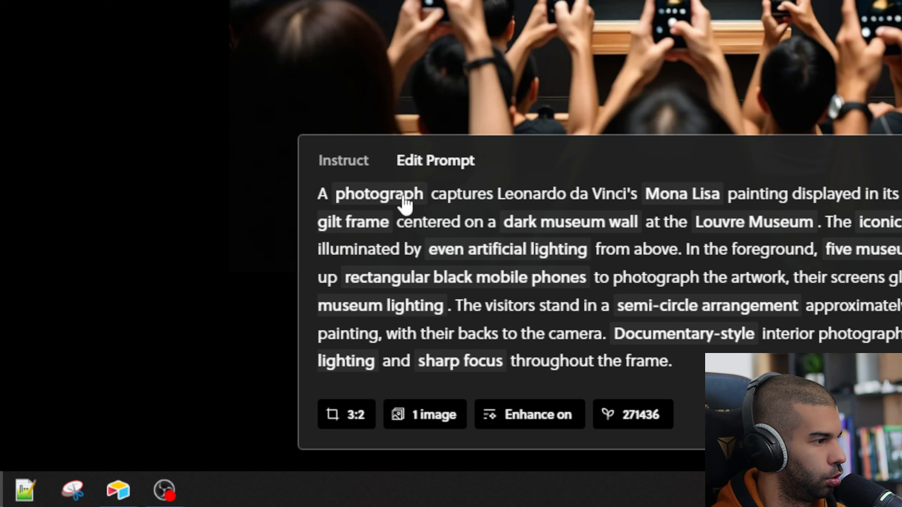
drag(495, 194, 802, 322)
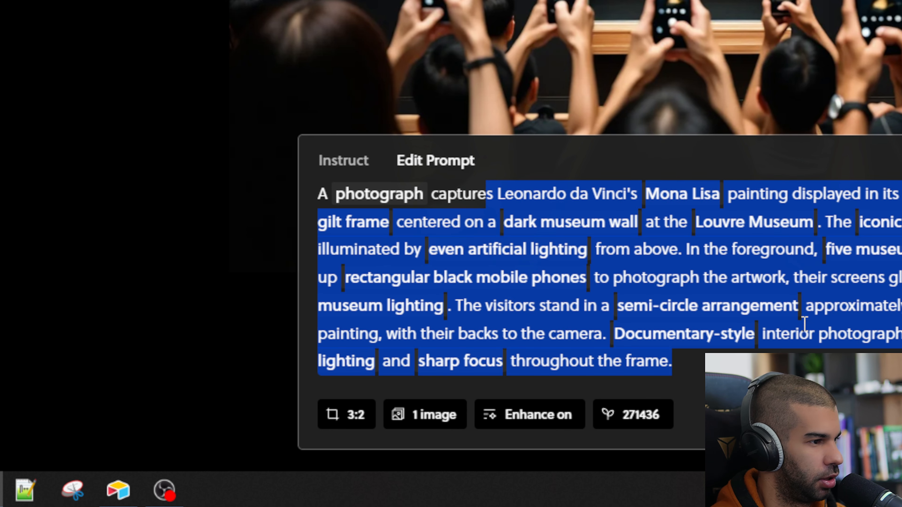
click(800, 332)
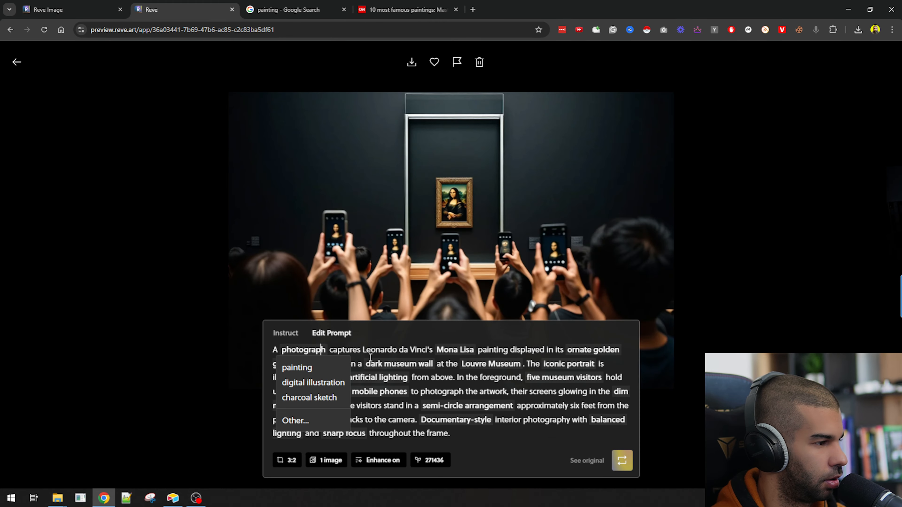
click(370, 355)
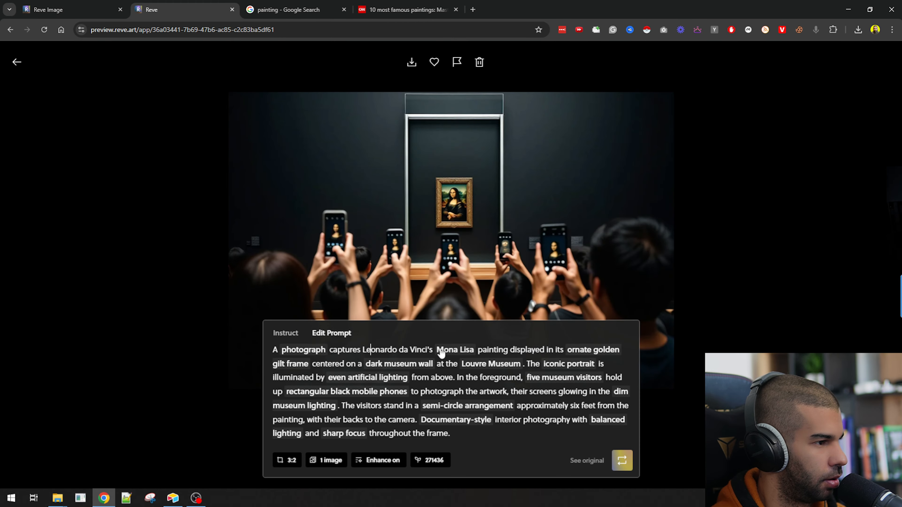
click(452, 352)
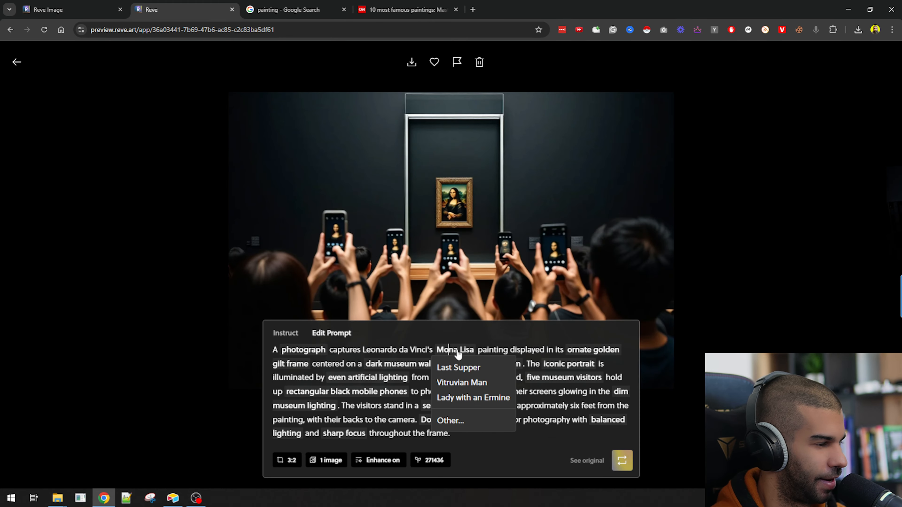
click(375, 351)
click(387, 366)
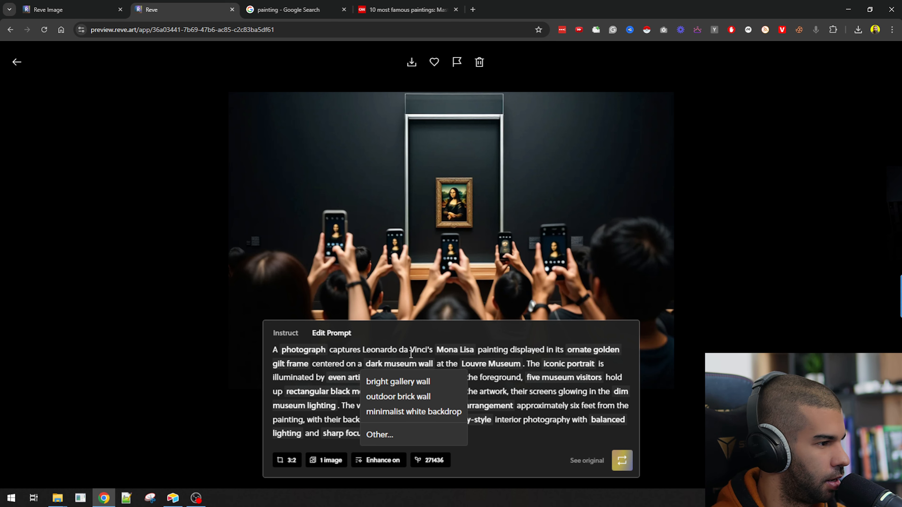
click(458, 353)
click(455, 353)
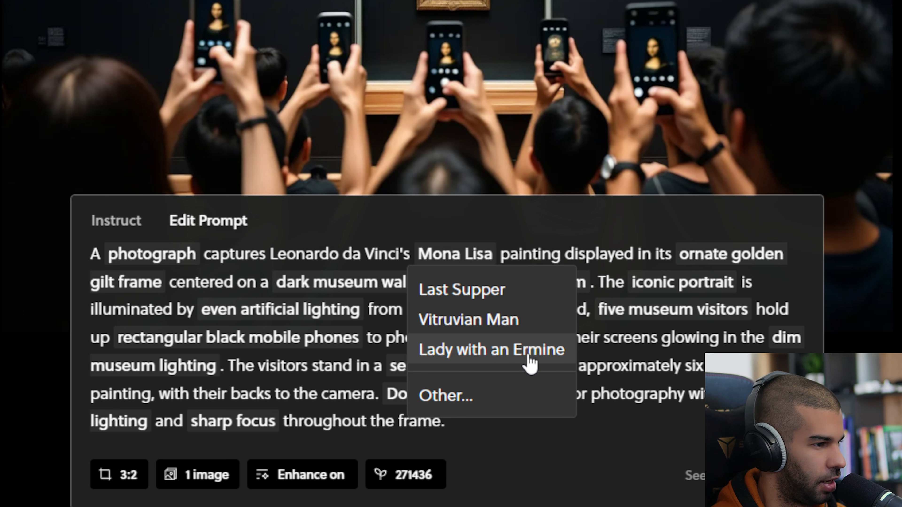
click(246, 293)
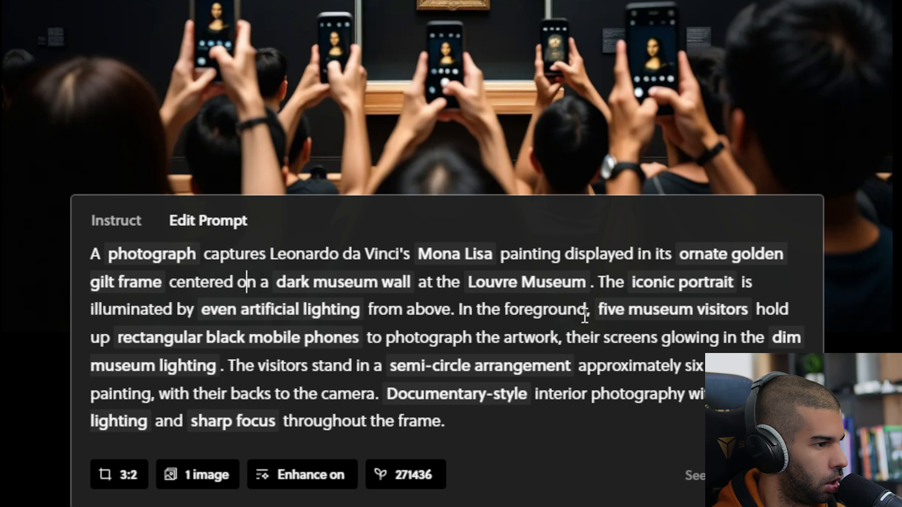
click(675, 290)
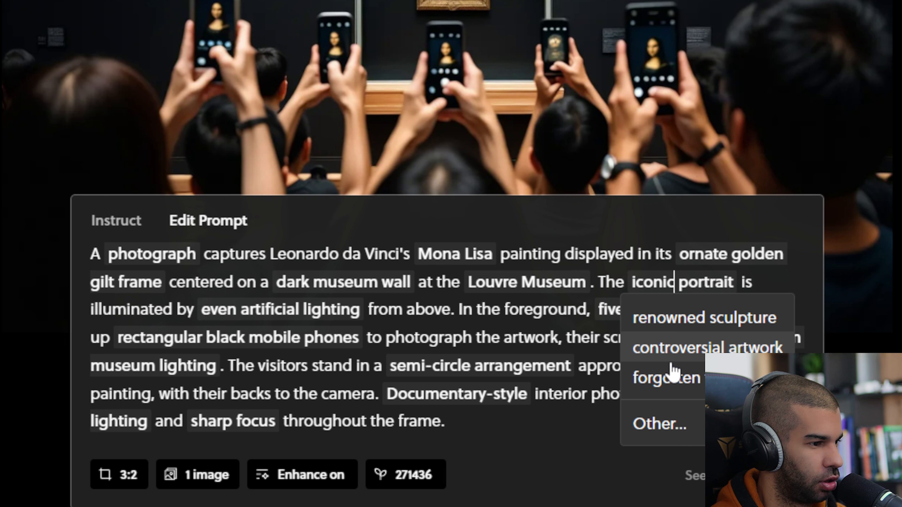
click(444, 337)
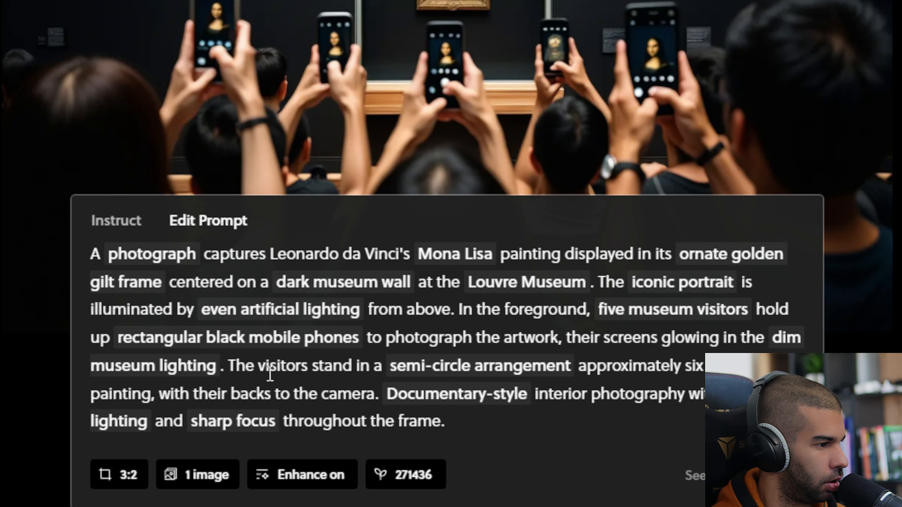
click(495, 368)
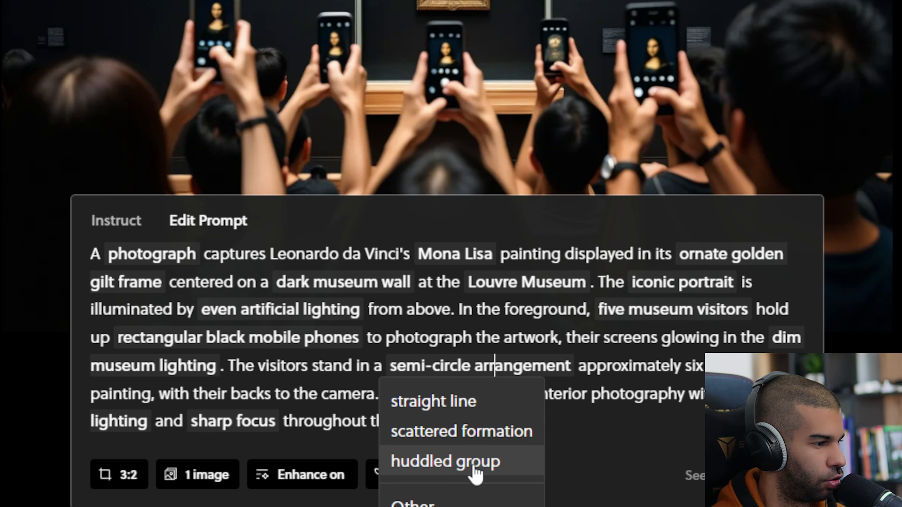
click(287, 367)
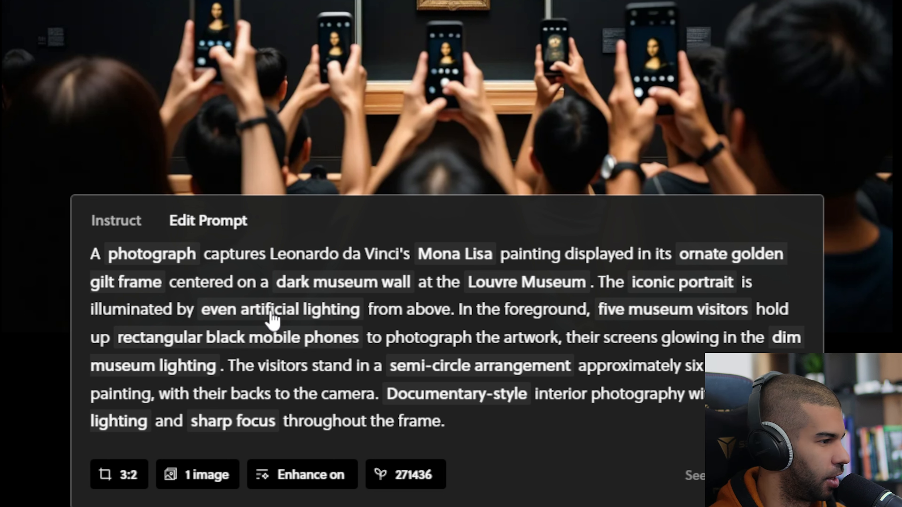
Step: Change the lighting to natural sunlight and swap Mona Lisa for Last Supper, keeping photograph
click(270, 313)
click(239, 347)
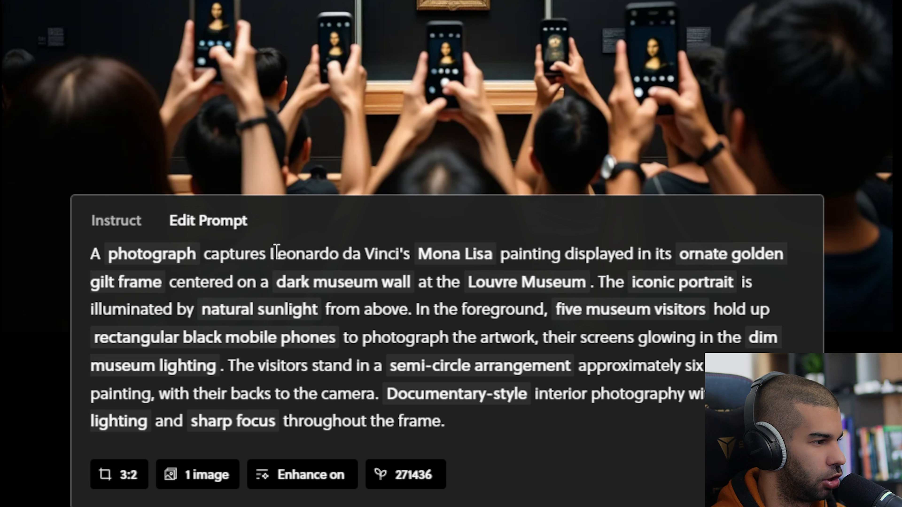
click(137, 261)
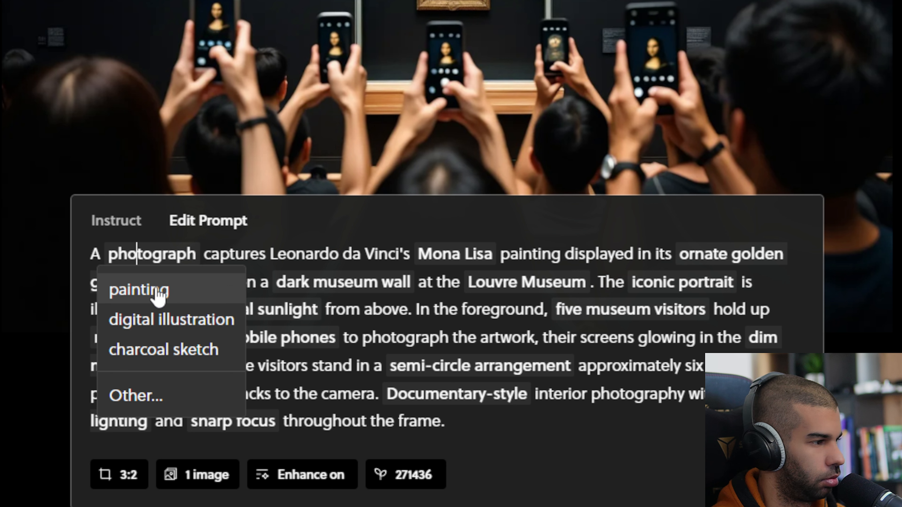
click(343, 254)
click(448, 265)
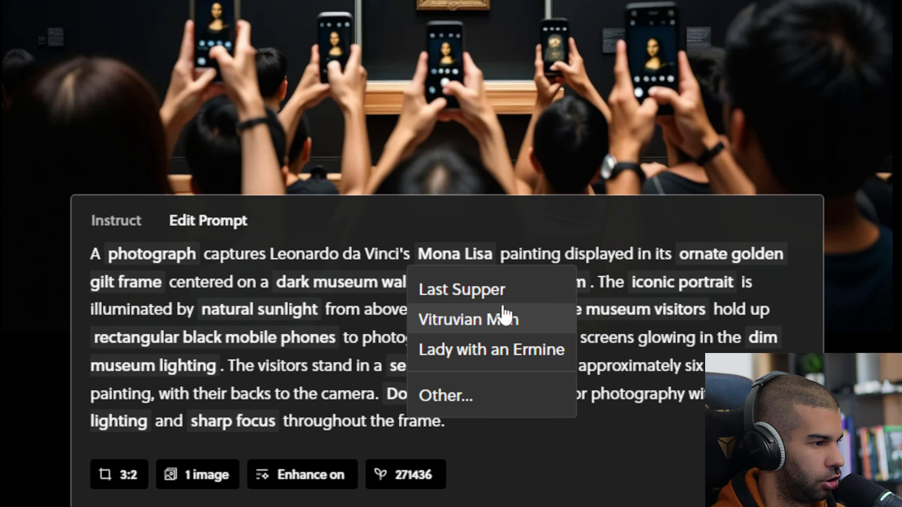
click(498, 292)
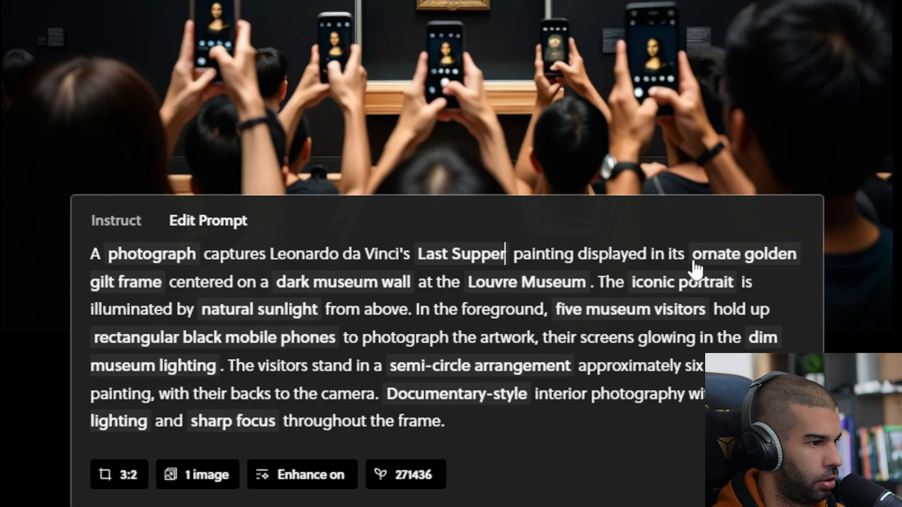
Step: Use a simple wooden frame on an outdoor brick wall, and make Louvre Museum editable text
click(731, 265)
click(128, 318)
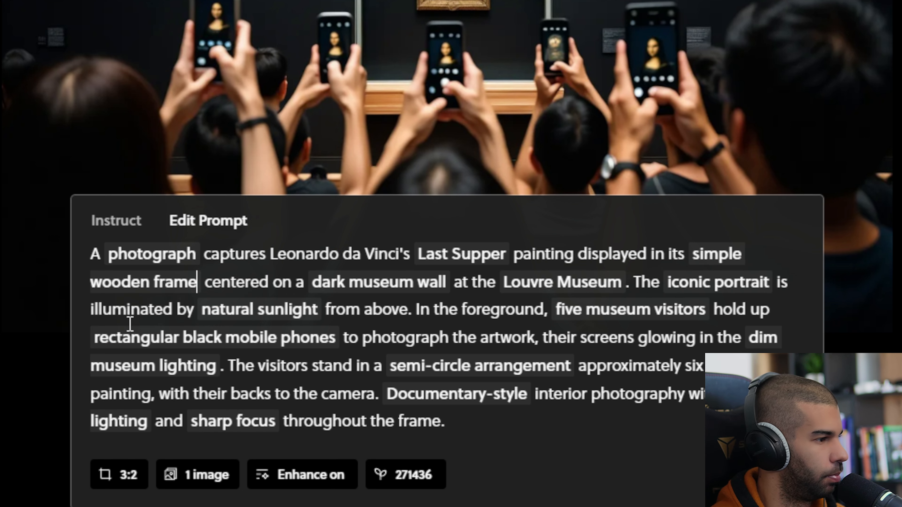
click(348, 289)
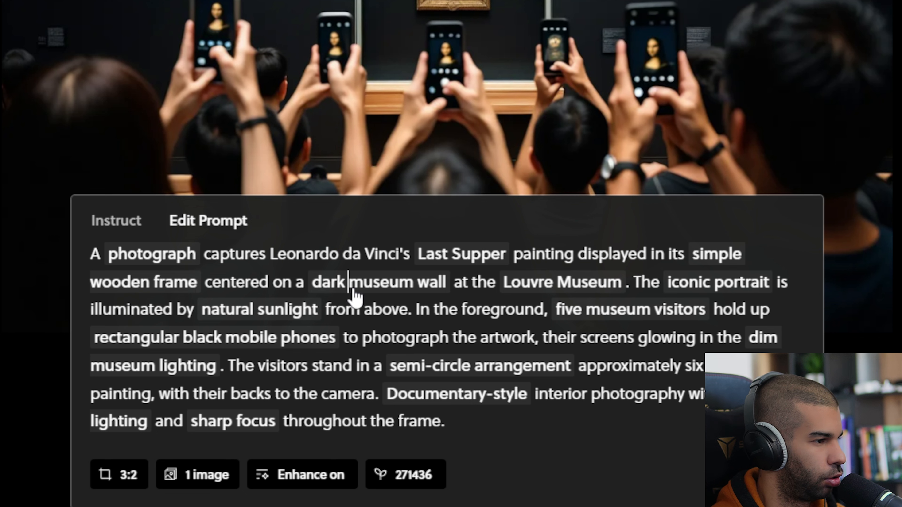
click(384, 362)
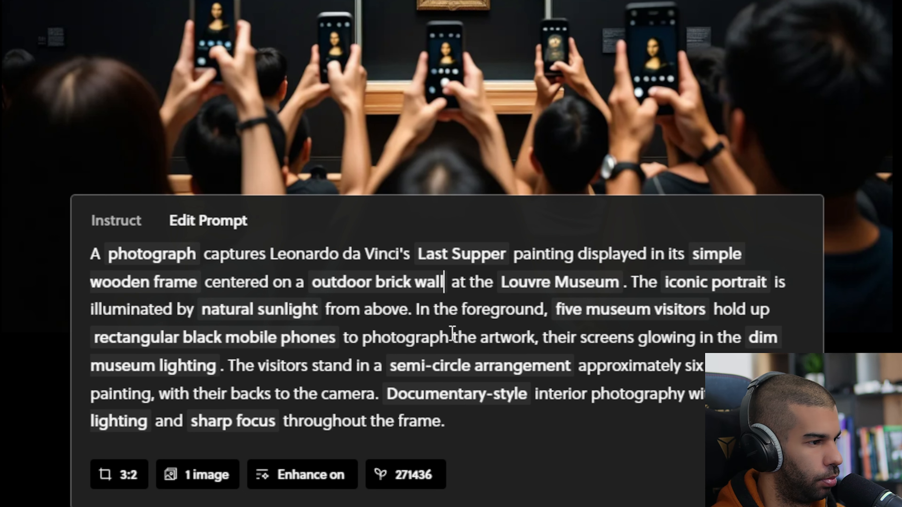
click(538, 284)
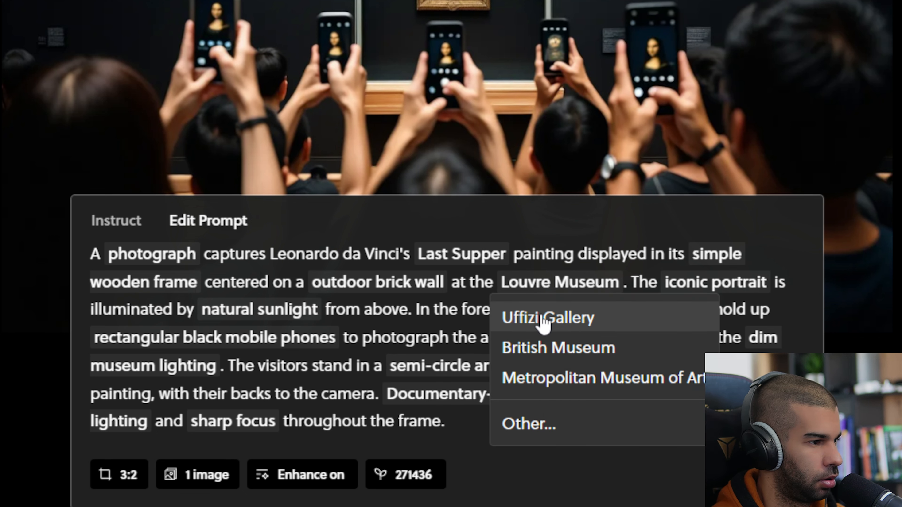
click(539, 425)
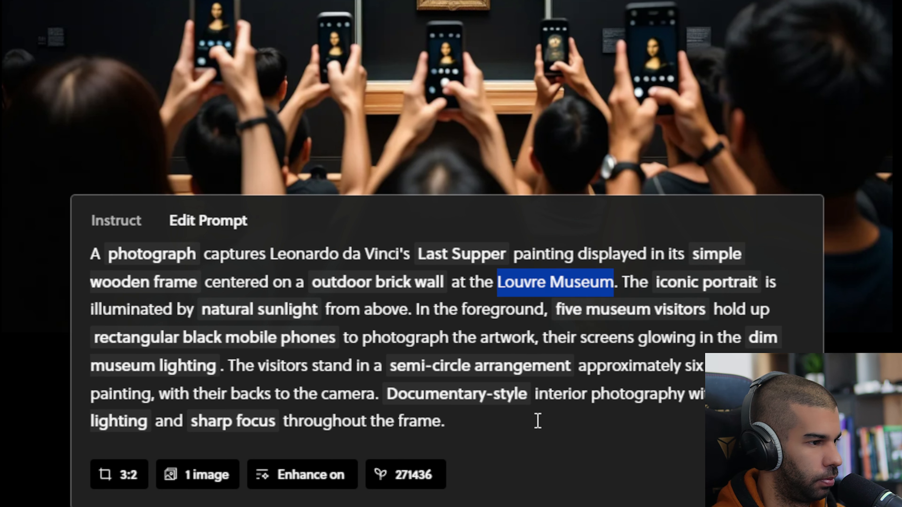
click(529, 283)
Step: Delete the 'at the Louvre Museum' wording from the prompt, ending the sentence with a period
double_click(521, 284)
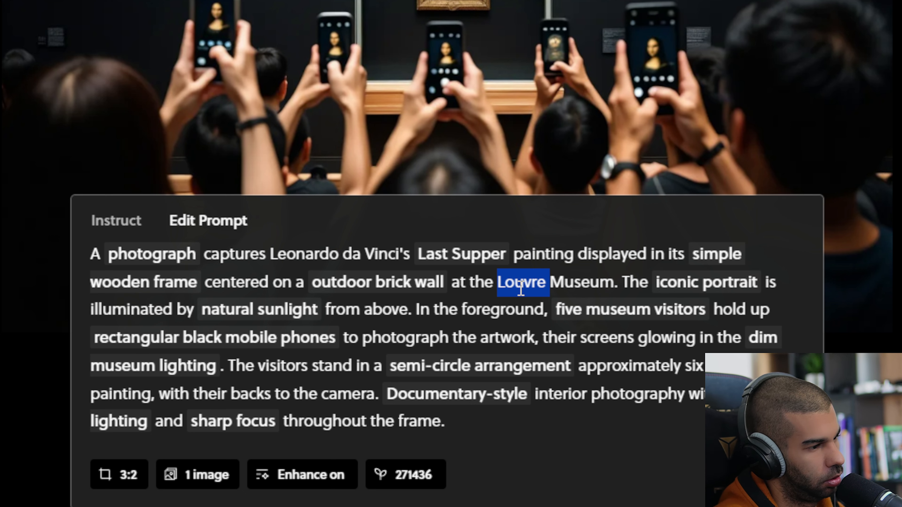
key(BackSpace)
key(BackSpace)
key(BackSpace)
key(BackSpace)
key(BackSpace)
text(a)
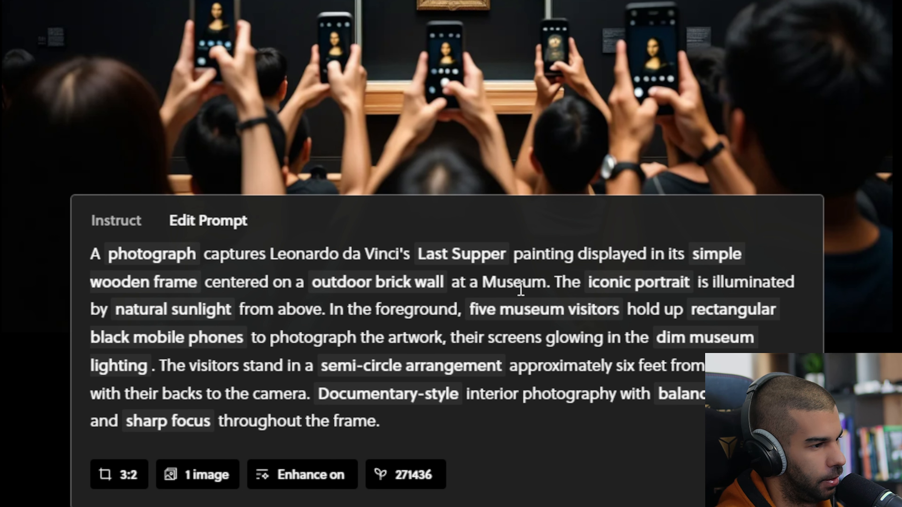
key(ctrl+BackSpace)
key(ctrl+BackSpace)
key(ctrl+Delete)
key(ctrl+Delete)
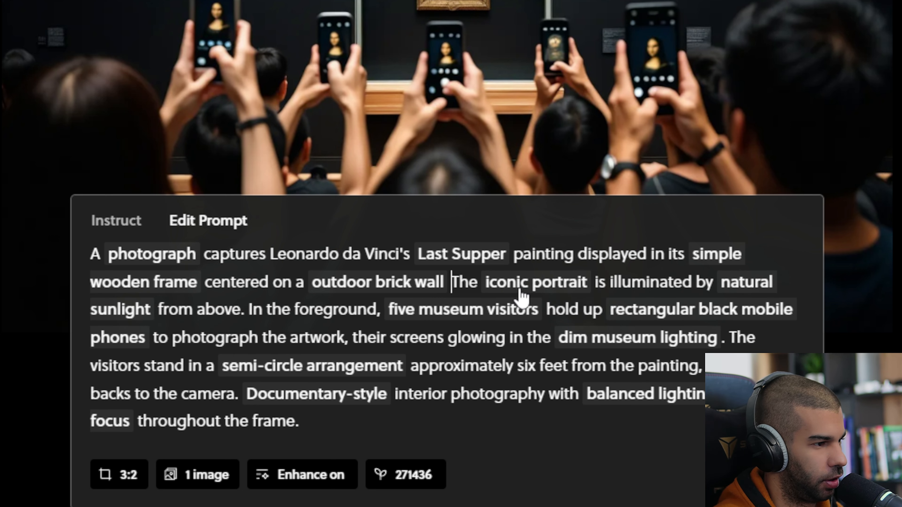
key(BackSpace)
text(.)
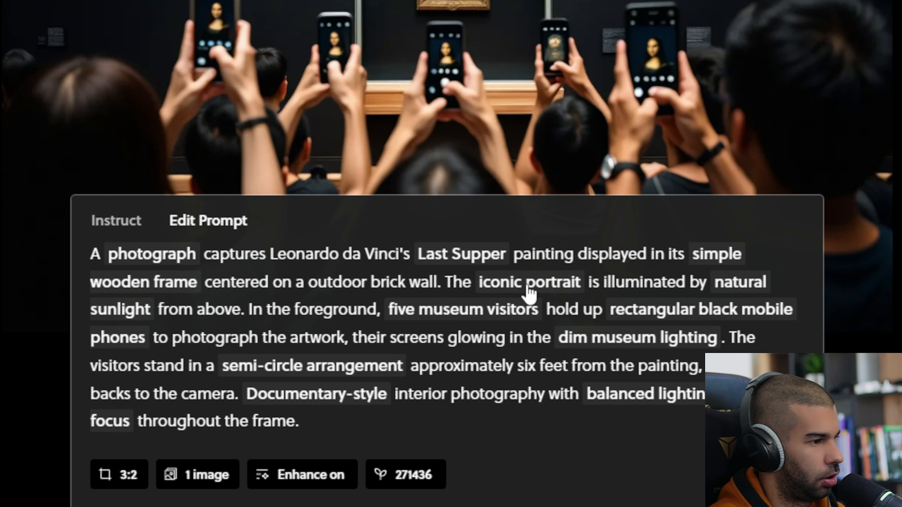
Step: Swap in controversial artwork, a lone security guard, and sketchbooks instead of mobile phones
click(545, 284)
click(559, 350)
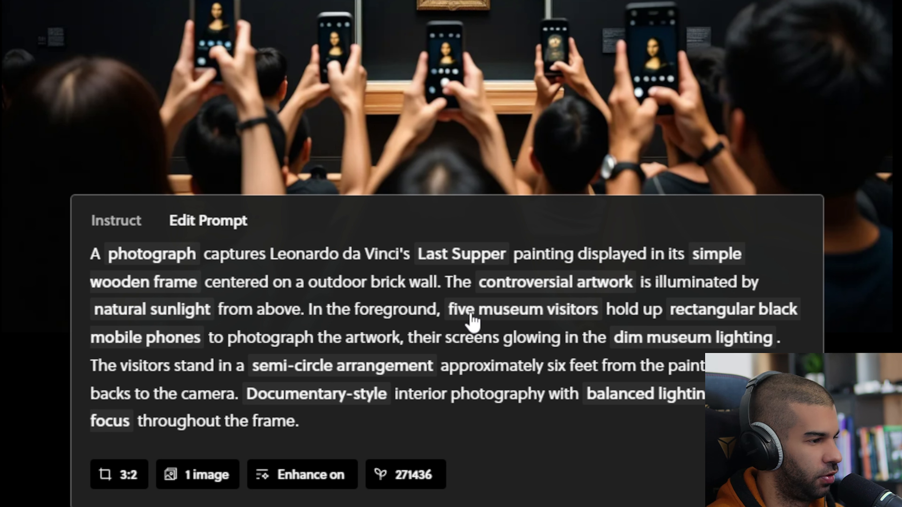
click(492, 314)
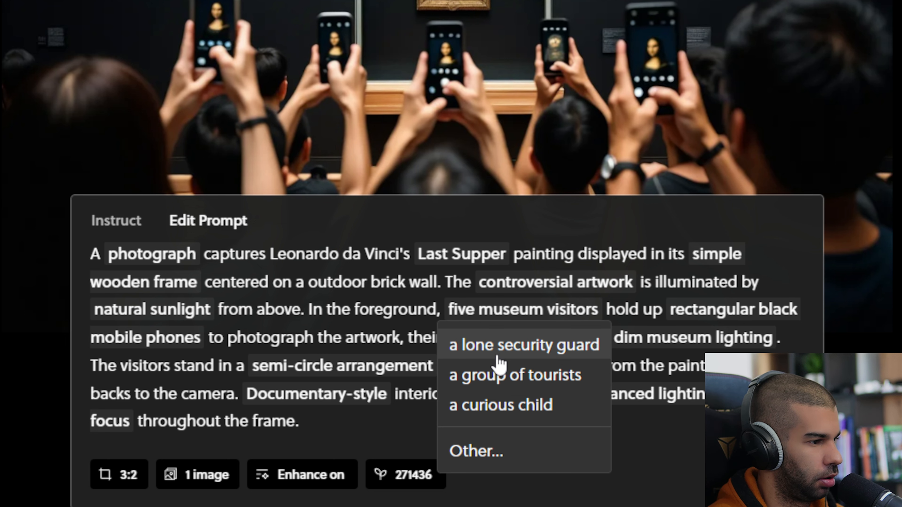
click(498, 346)
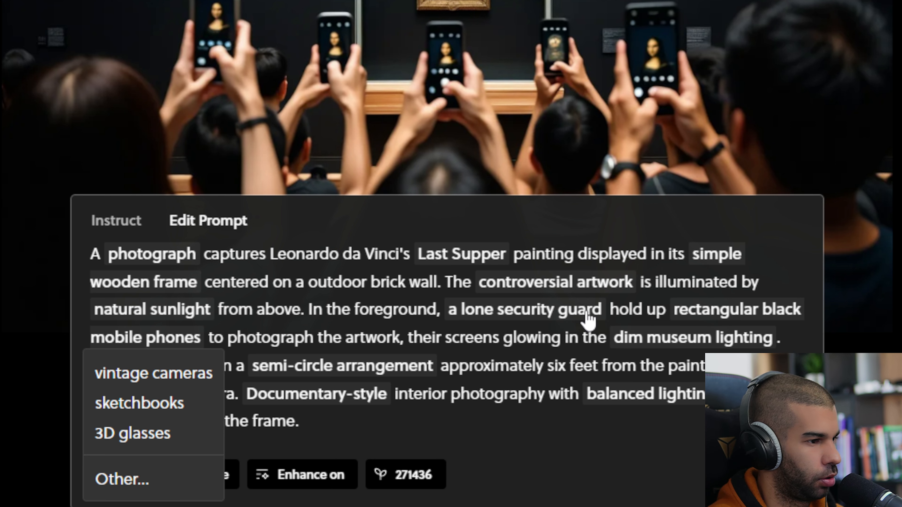
click(143, 405)
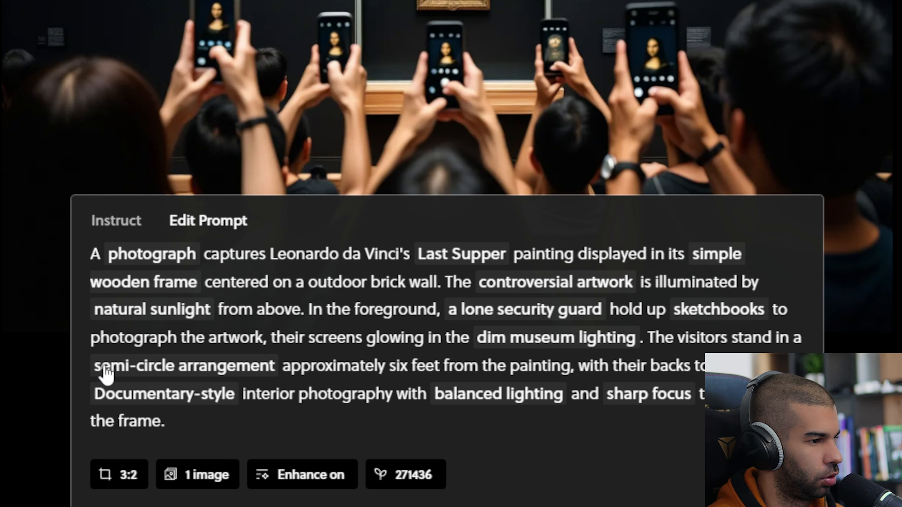